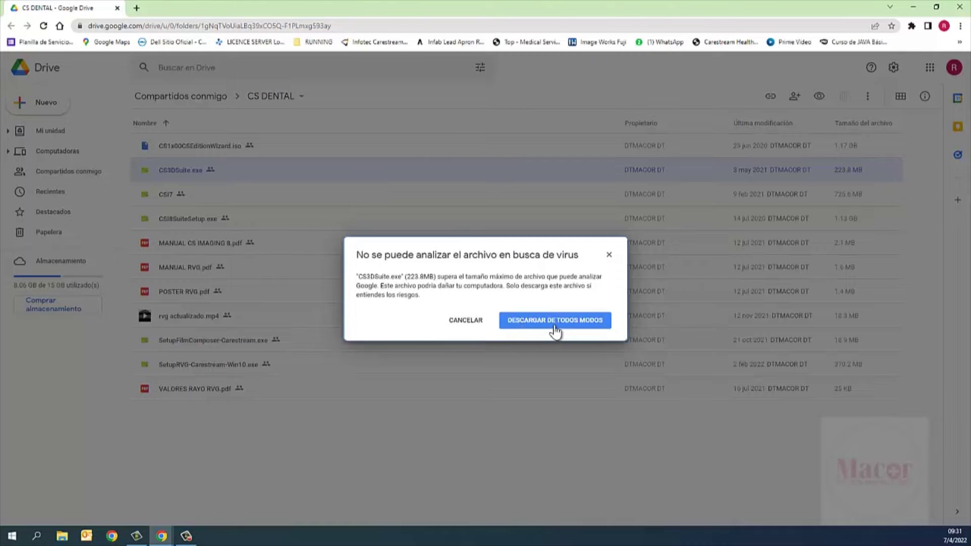
Step: Download CS3DSuite.exe despite the missing virus scan and save it in the Descargas folder
left_click(552, 323)
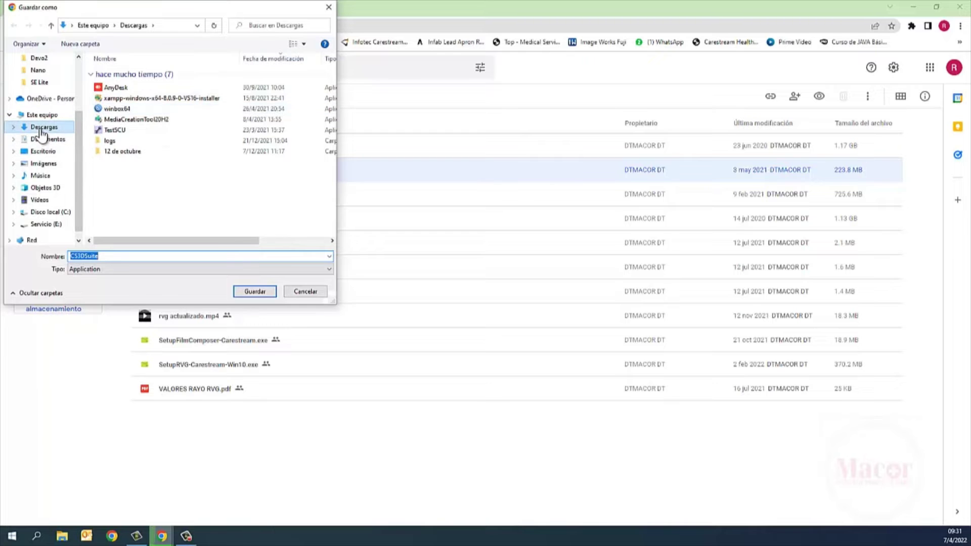
left_click(43, 130)
left_click(255, 292)
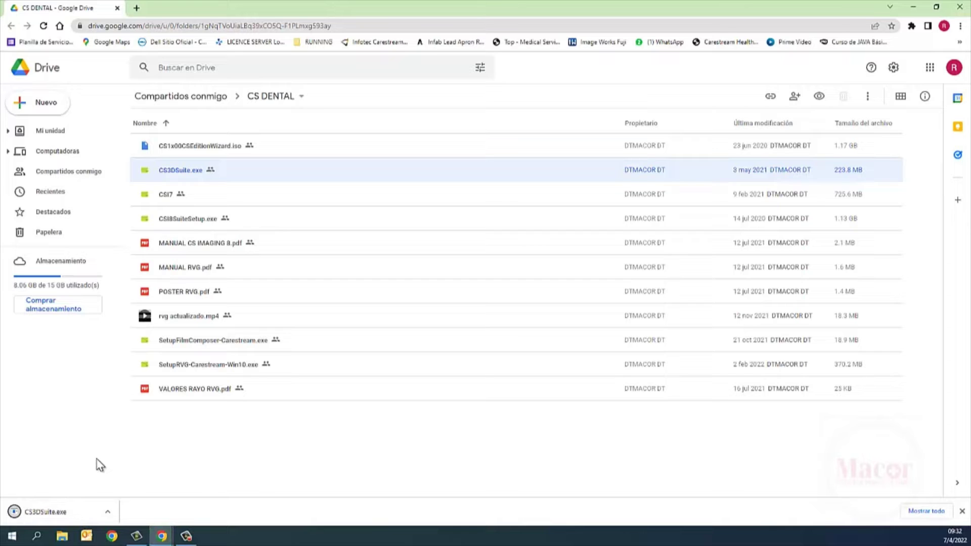
Step: Run the CS3DSuite installer from the Descargas folder with Español as the installer language
left_click(54, 514)
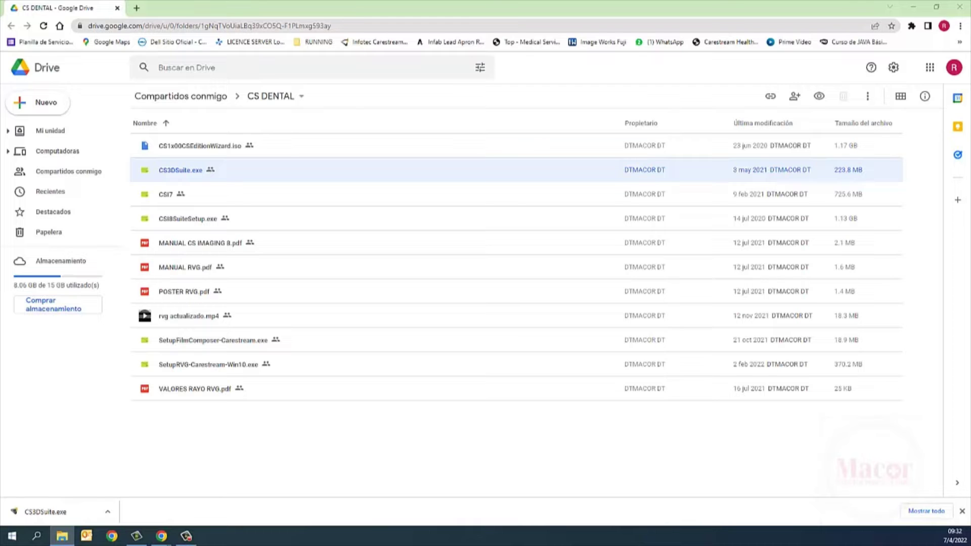
left_click_drag(66, 23, 503, 2)
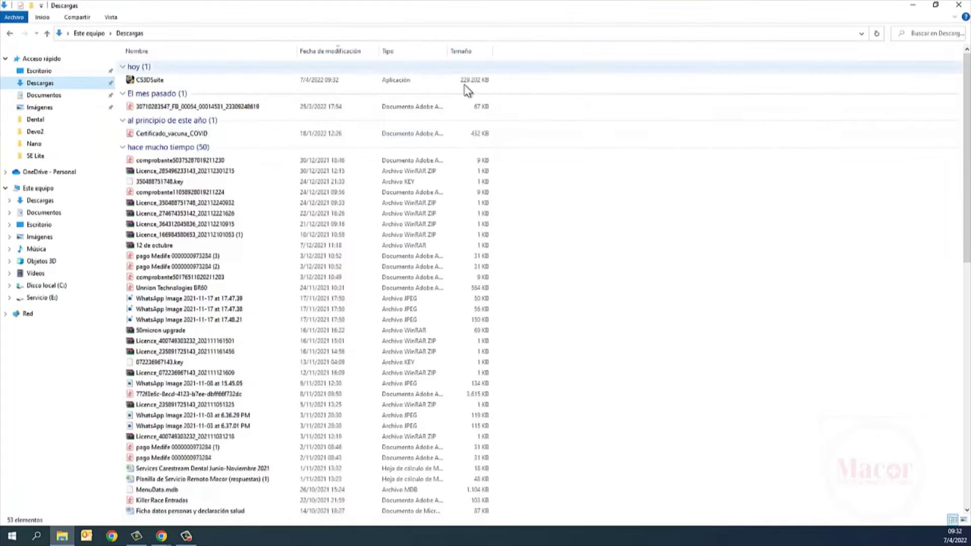
double_click(156, 81)
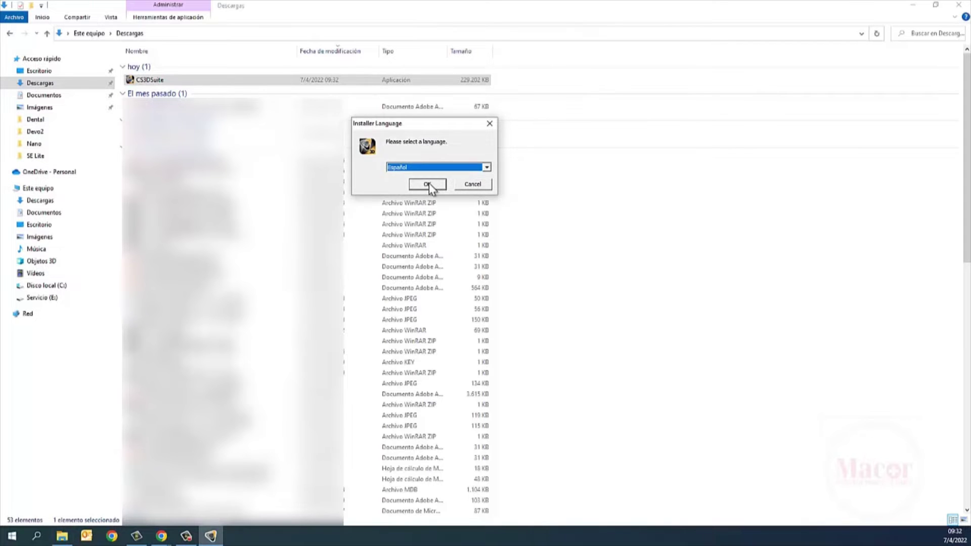
left_click(423, 185)
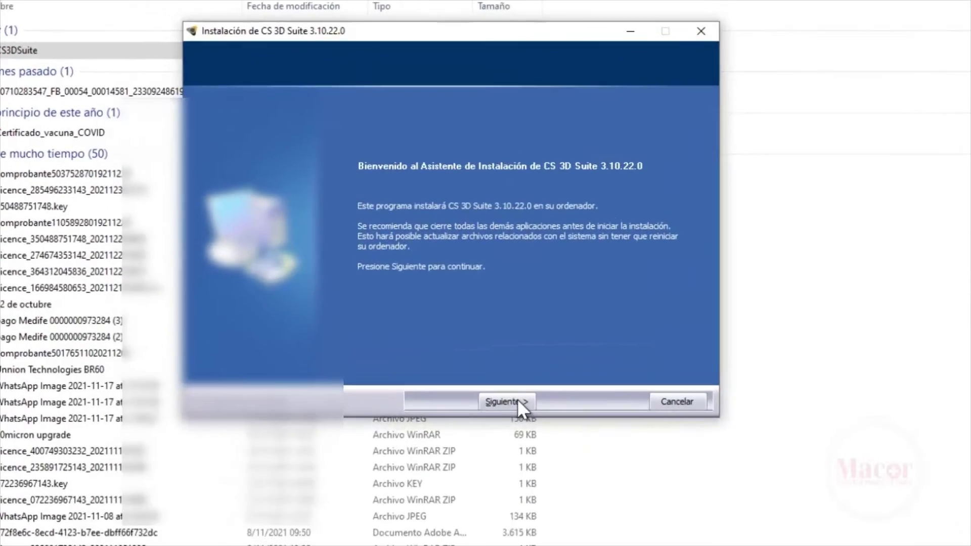
Step: Accept the CS 3D Suite licence agreement and start the installation in C:\Program Files\Carestream
left_click(468, 308)
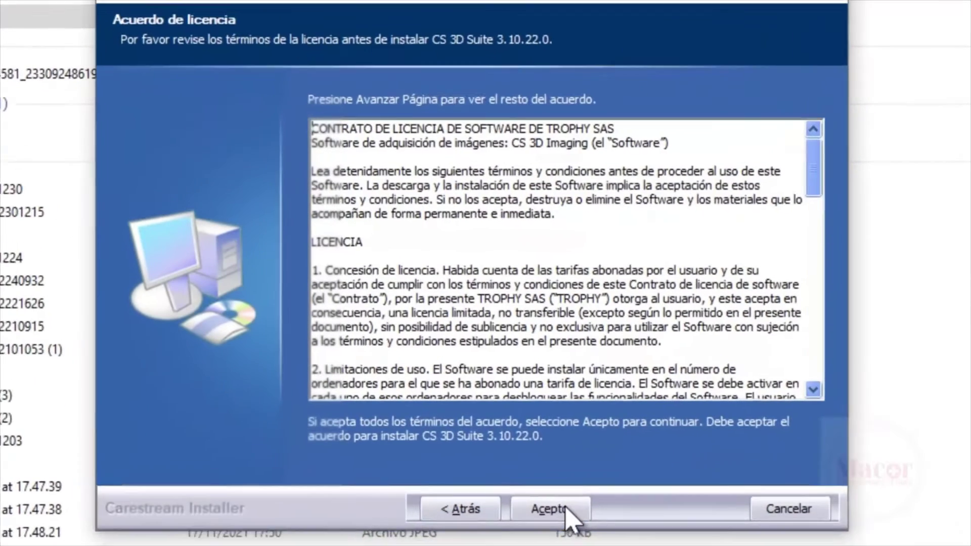
left_click(572, 526)
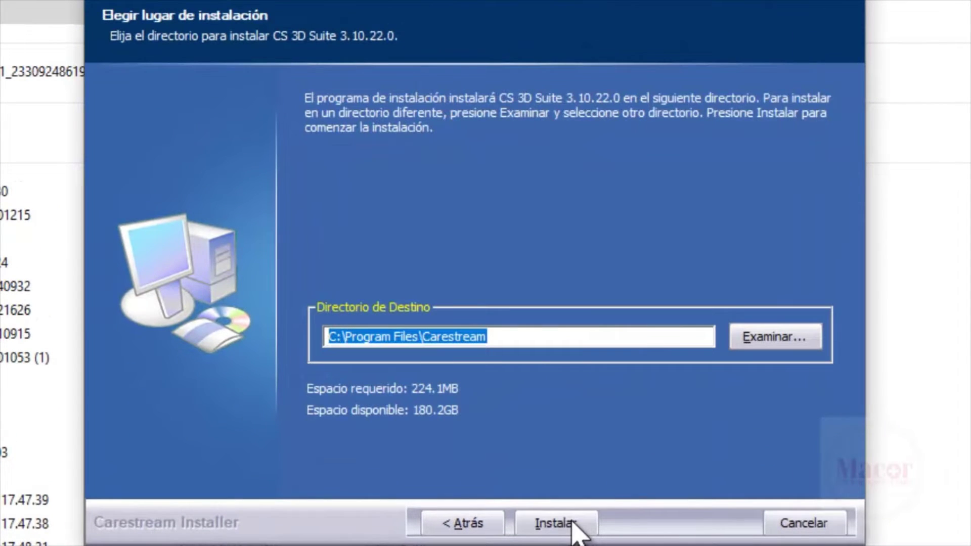
left_click(572, 526)
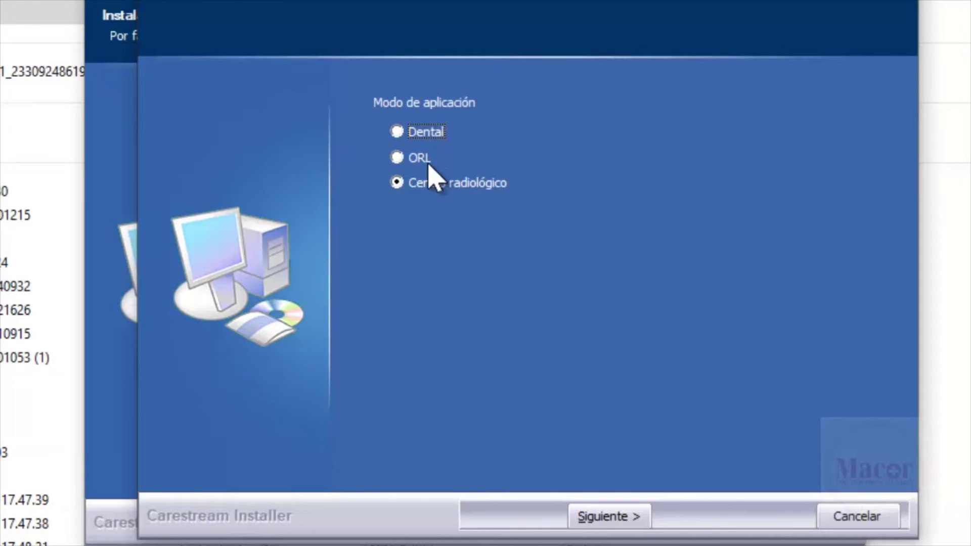
Step: Complete the installation with application mode Dental, level Fácil and implant library updates disabled
left_click(423, 129)
left_click(605, 516)
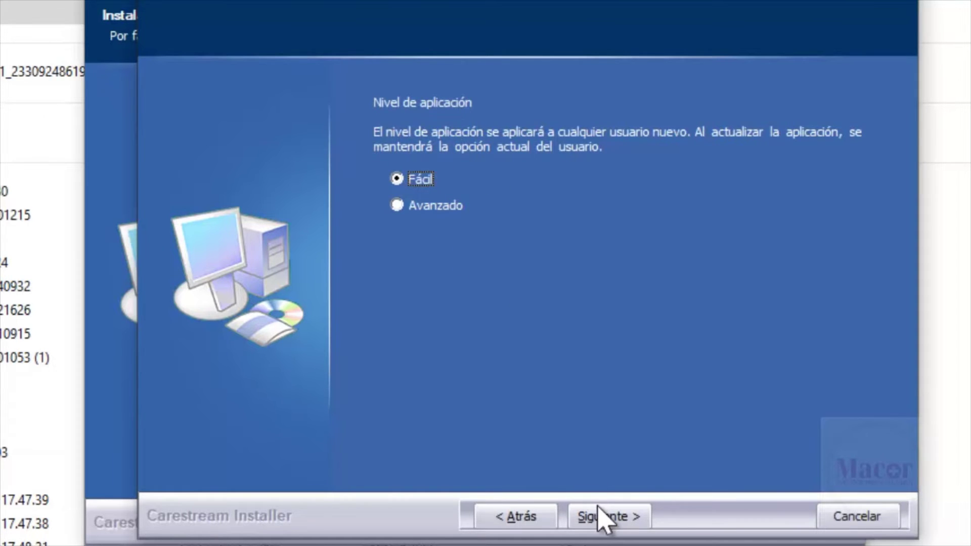
left_click(605, 516)
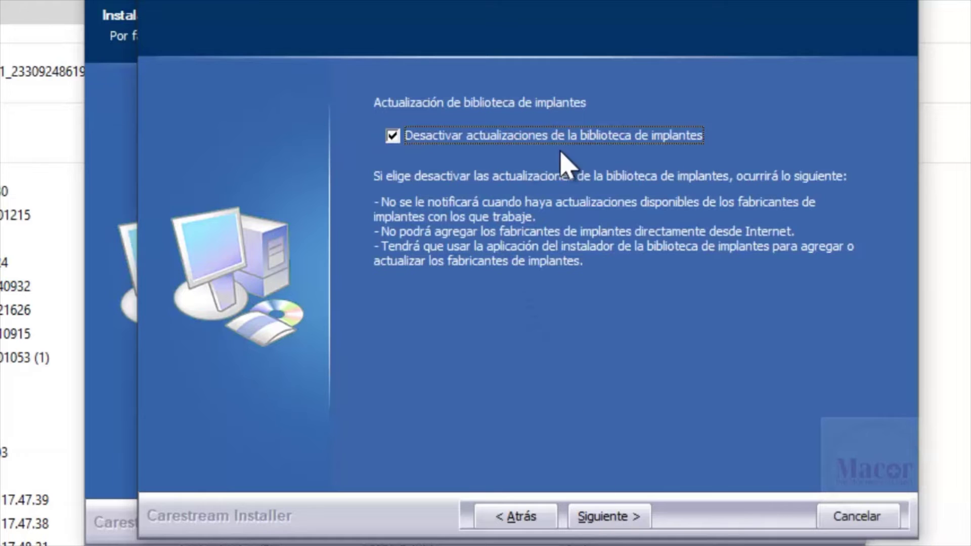
left_click(594, 514)
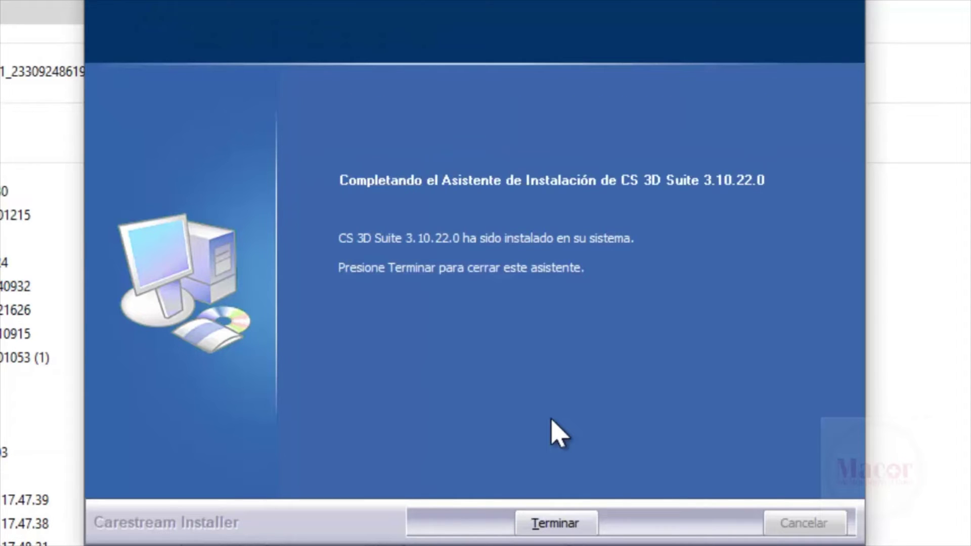
left_click(556, 523)
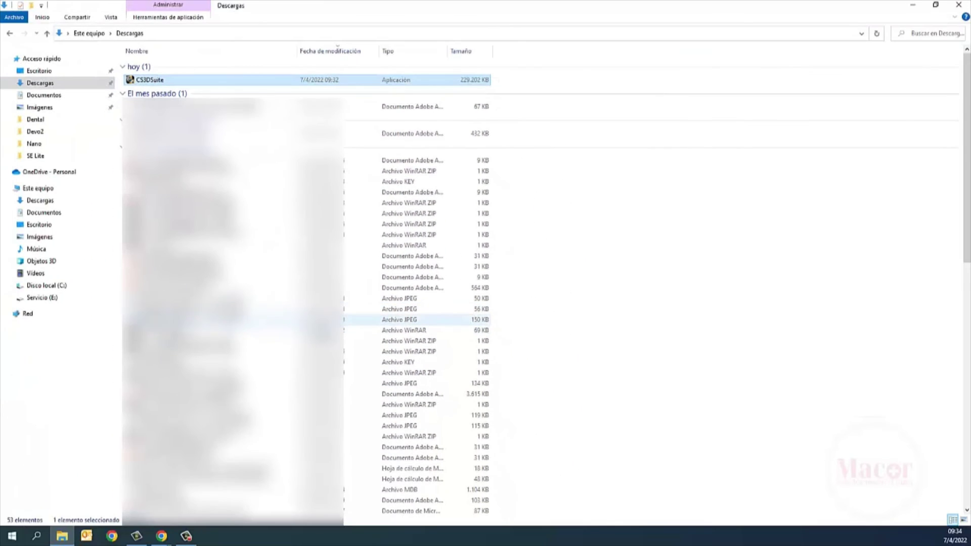
Step: Launch CS 3D Imaging from the Carestream program folder and accept its terms of use with "Do not ask me again" enabled
left_click(912, 5)
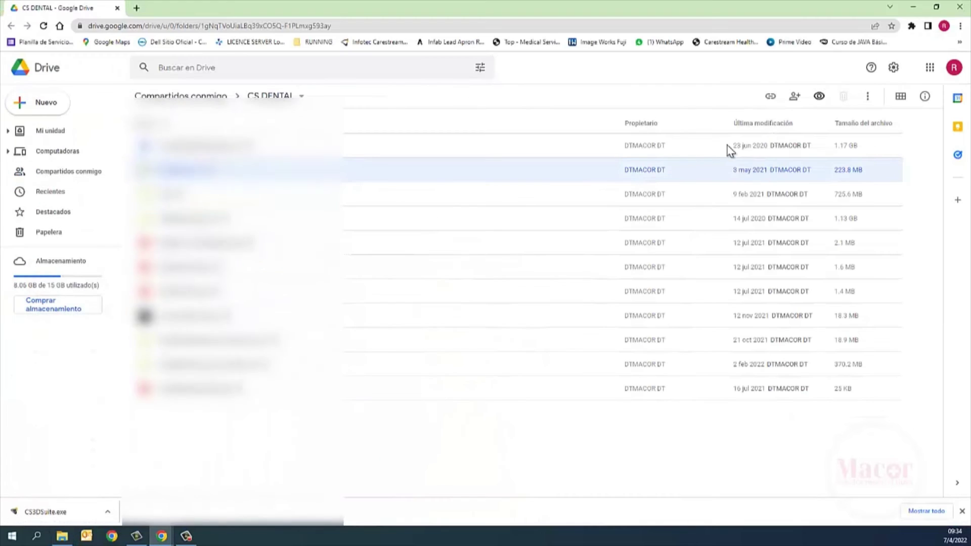
left_click(913, 7)
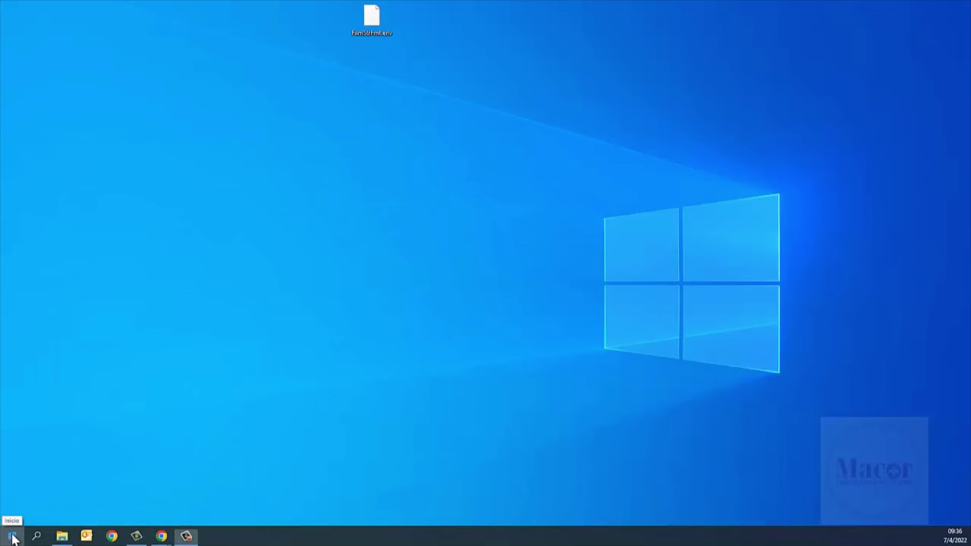
left_click(11, 535)
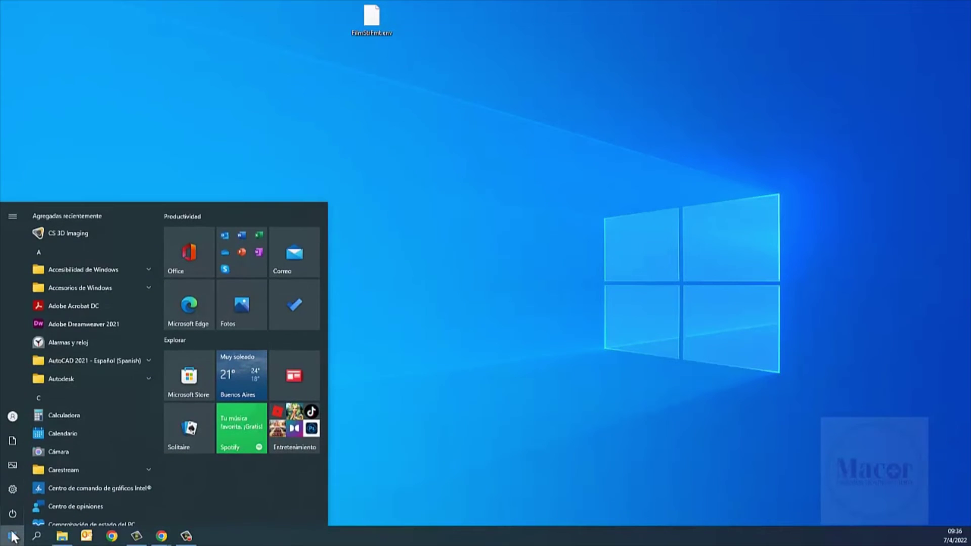
left_click(63, 471)
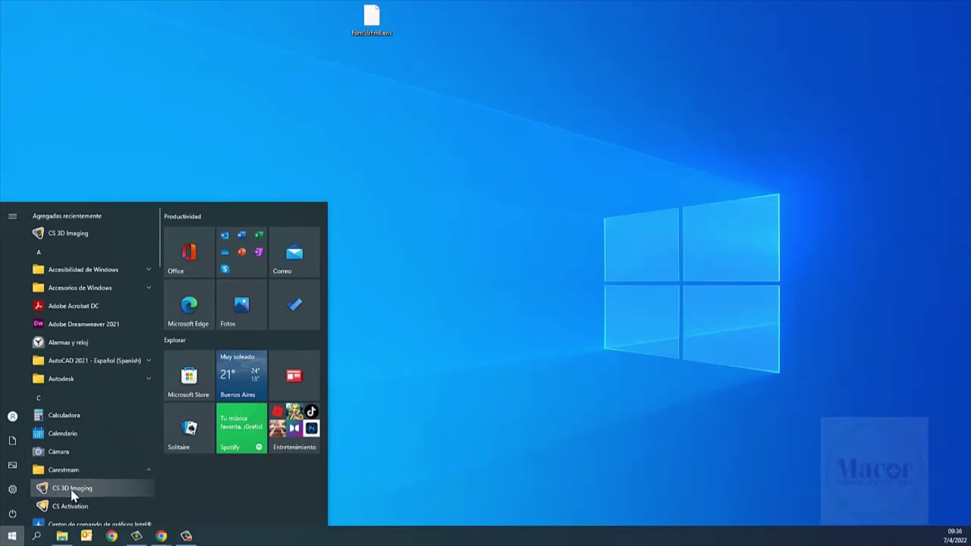
left_click(71, 489)
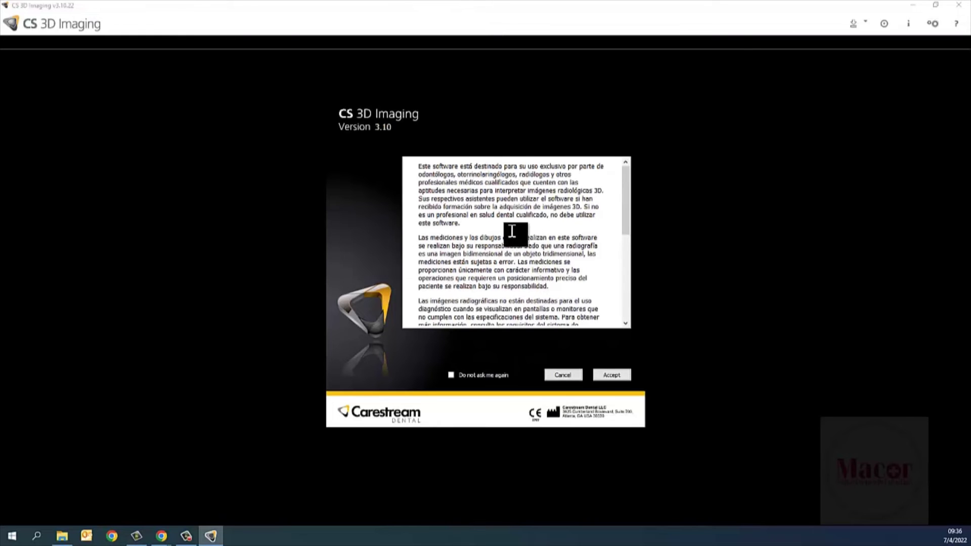
left_click(452, 376)
left_click(616, 380)
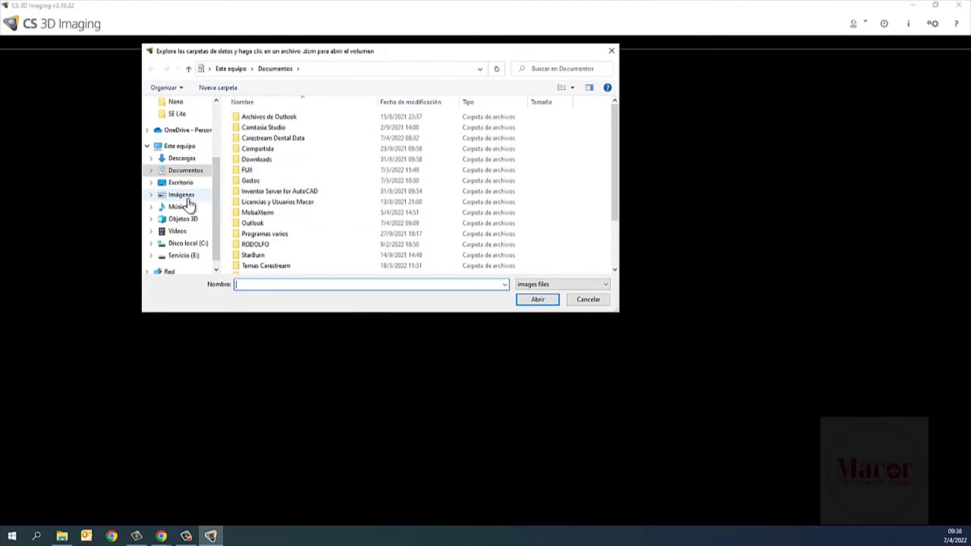
Step: Open the 3DSlice1 DICOM file from the Data subfolder of the patient's tomography folder in Descargas
left_click_drag(216, 195, 222, 155)
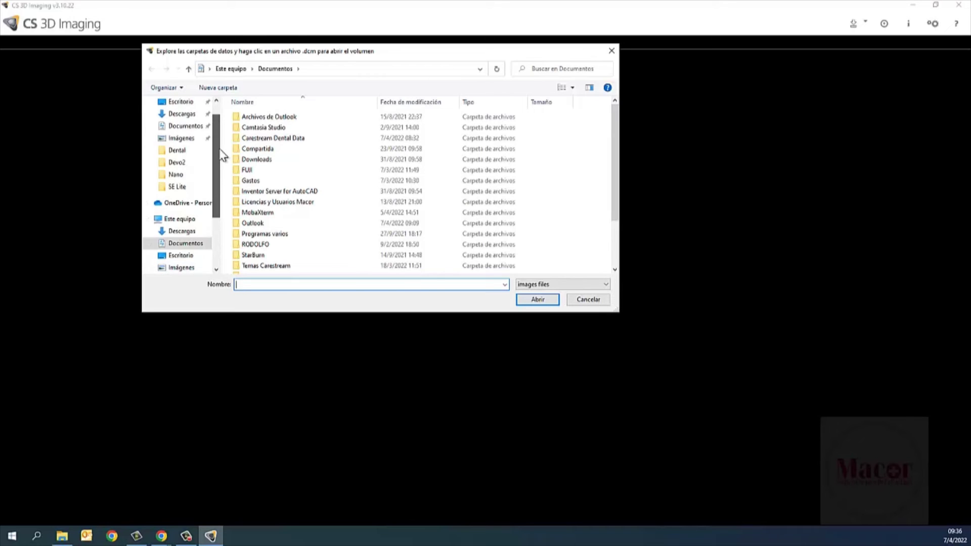
left_click(182, 231)
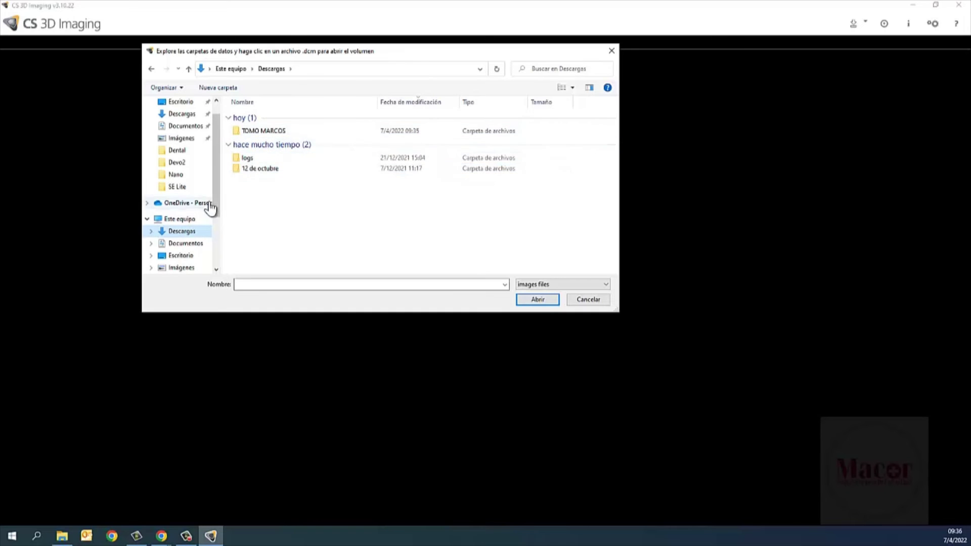
left_click_drag(216, 194, 217, 174)
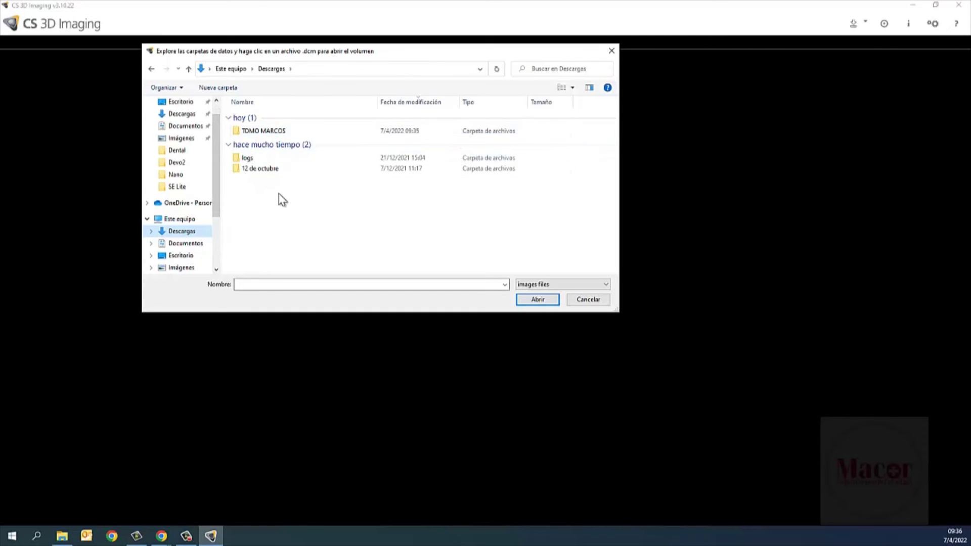
double_click(252, 133)
double_click(250, 116)
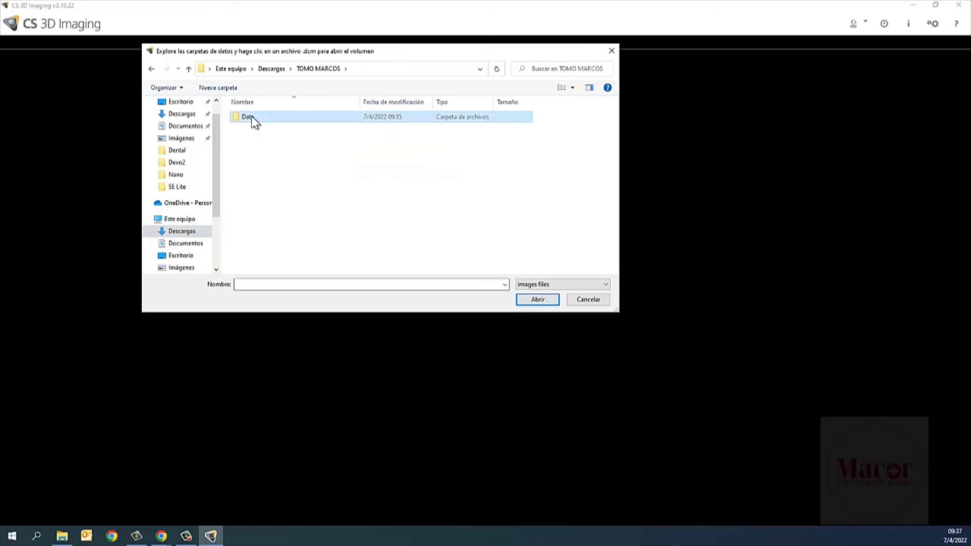
double_click(270, 120)
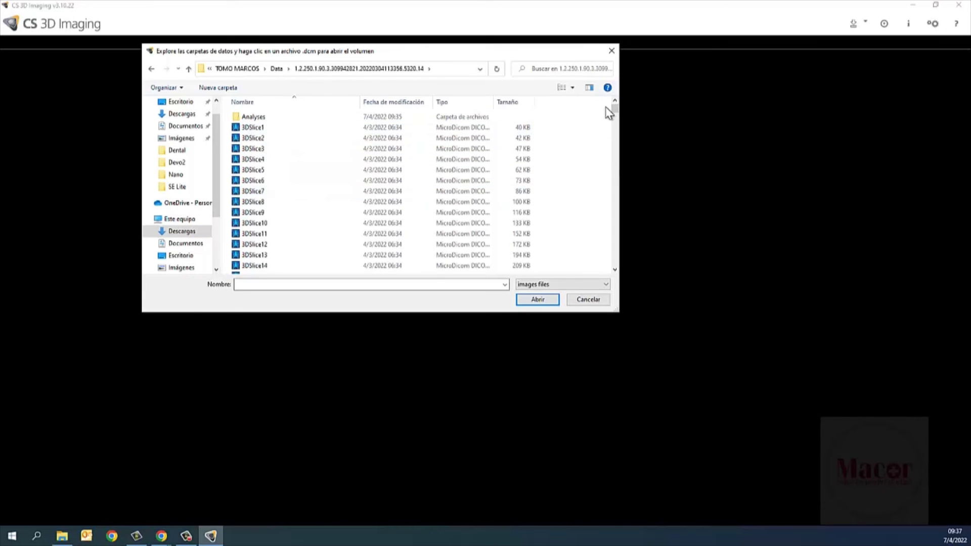
left_click(253, 128)
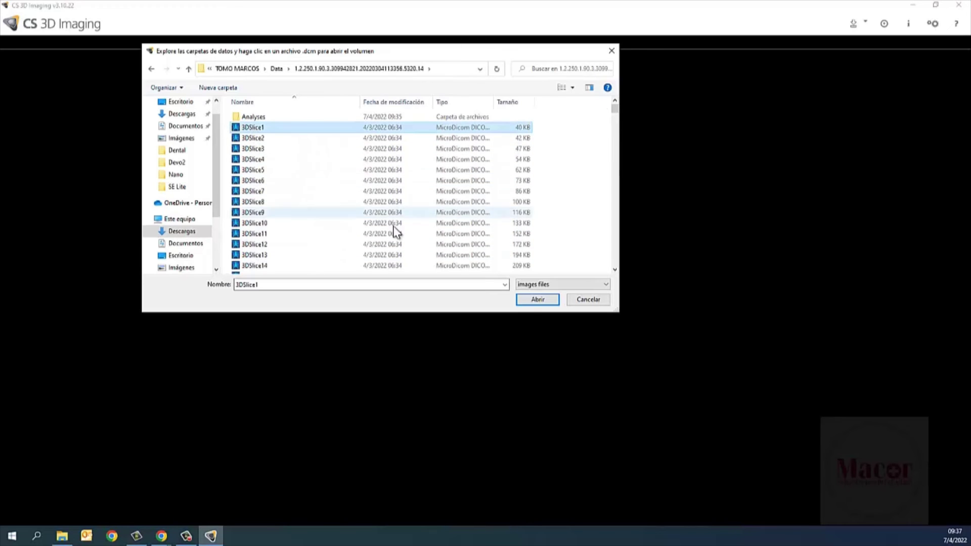
left_click(538, 300)
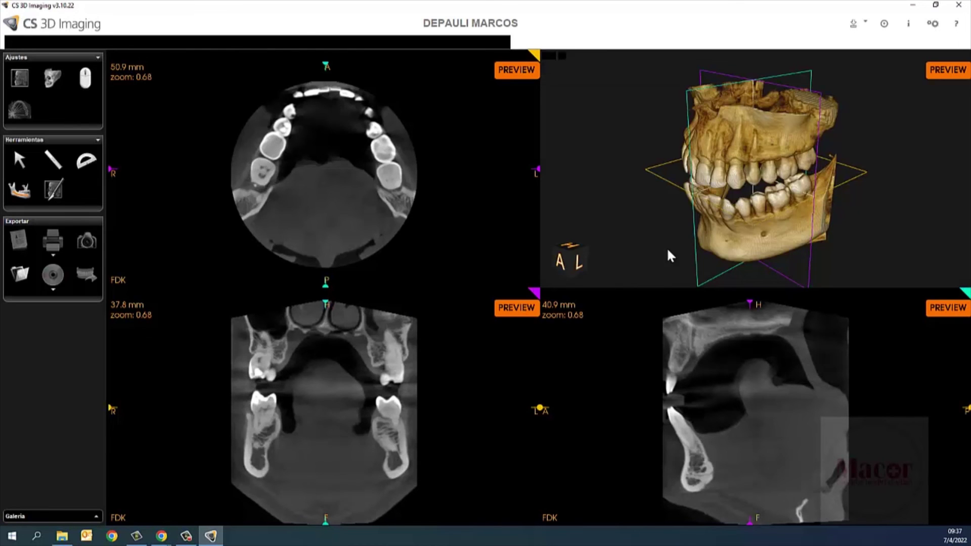
Step: Examine the 3D jaw model from the front along with the axial slice, and close CS 3D Imaging
left_click_drag(714, 195, 818, 202)
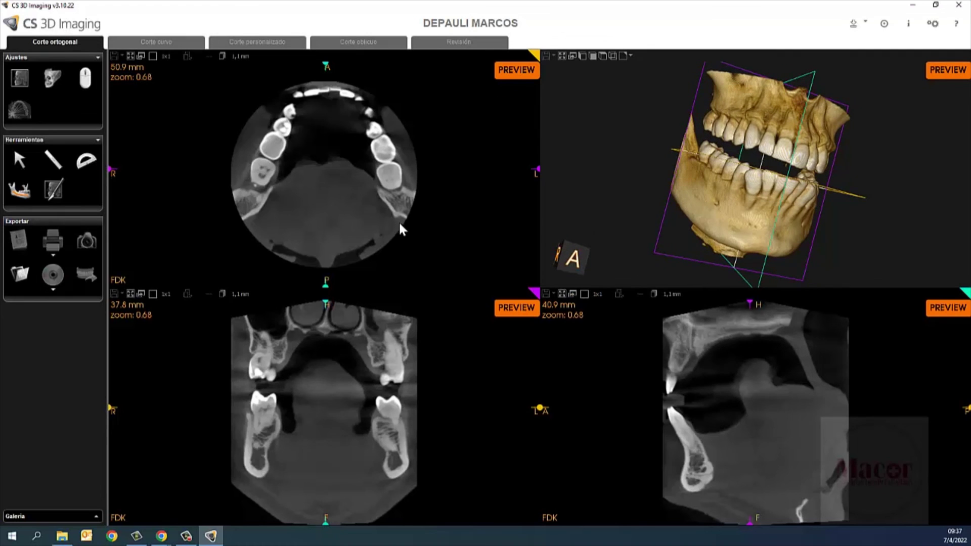
scroll(341, 197, "down", 2)
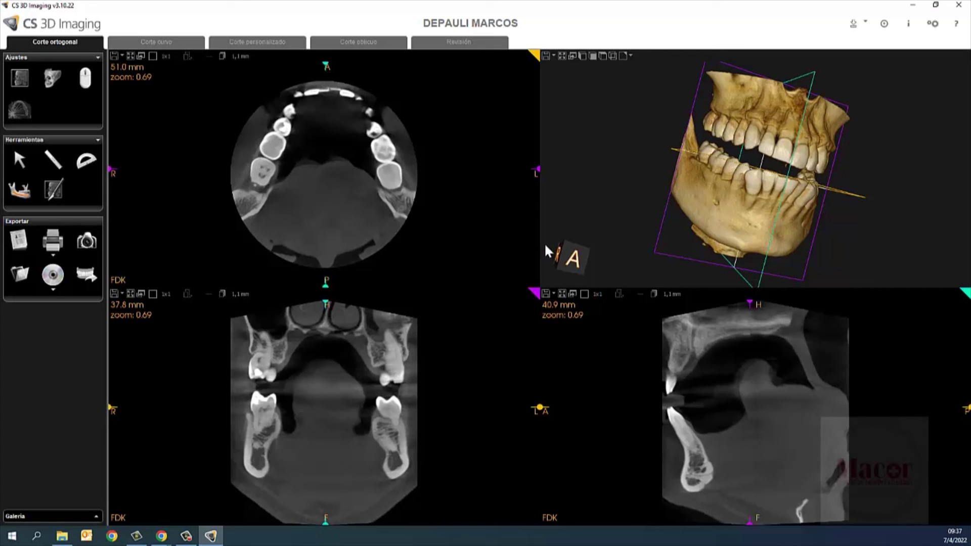
left_click(957, 6)
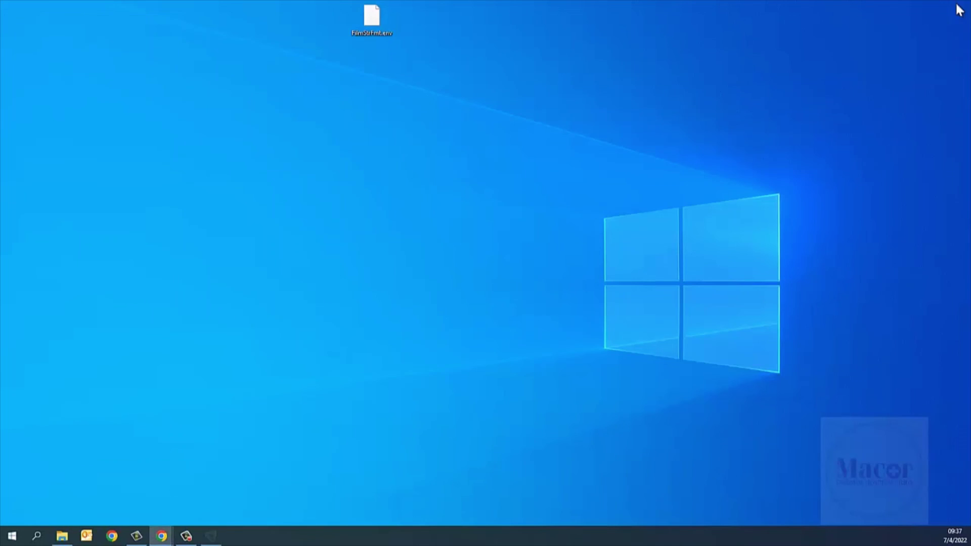